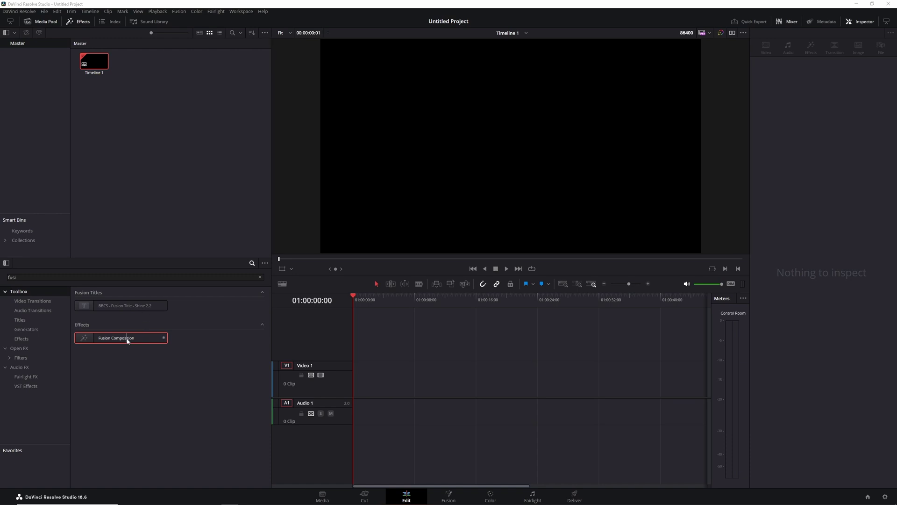
- Place a Fusion Composition at the start of the Video 1 track and set its duration to 500 frames
left_click_drag(126, 340, 354, 380)
left_click(372, 380)
key("ctrl+d")
left_click(400, 306)
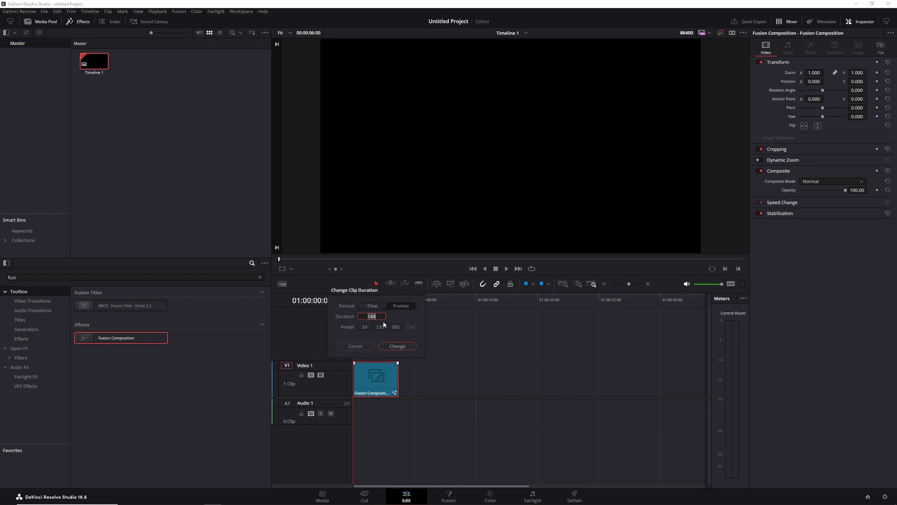
type("500")
left_click(398, 347)
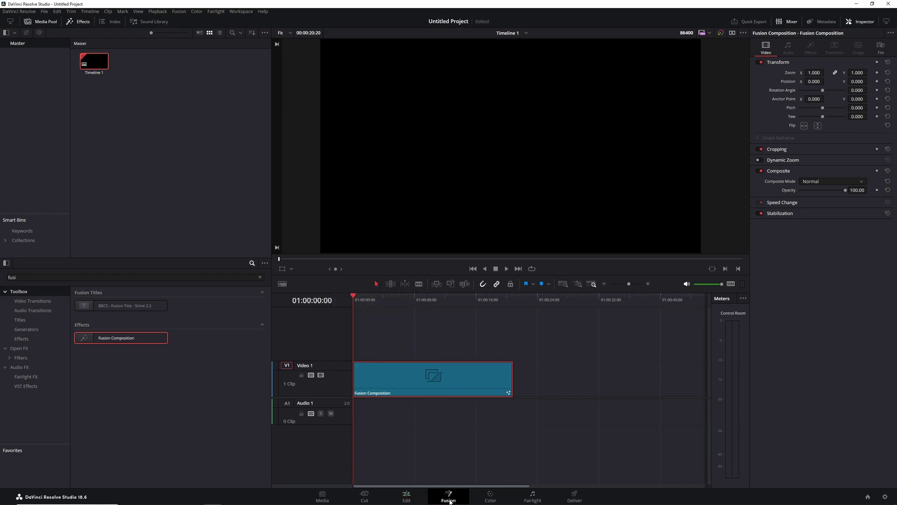
- Open the clip on the Fusion page and import the composition file "flexible counter template v2.comp"
left_click(448, 496)
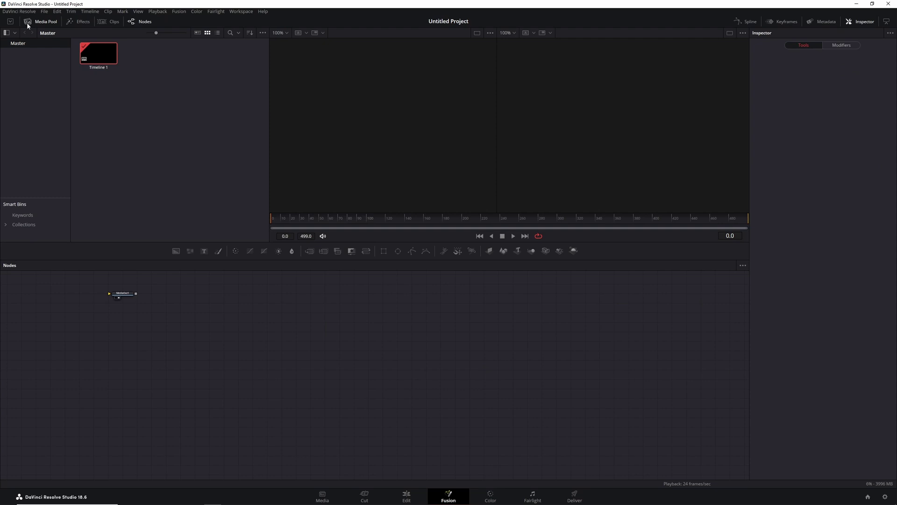
left_click(43, 11)
mouse_move(93, 90)
left_click(189, 122)
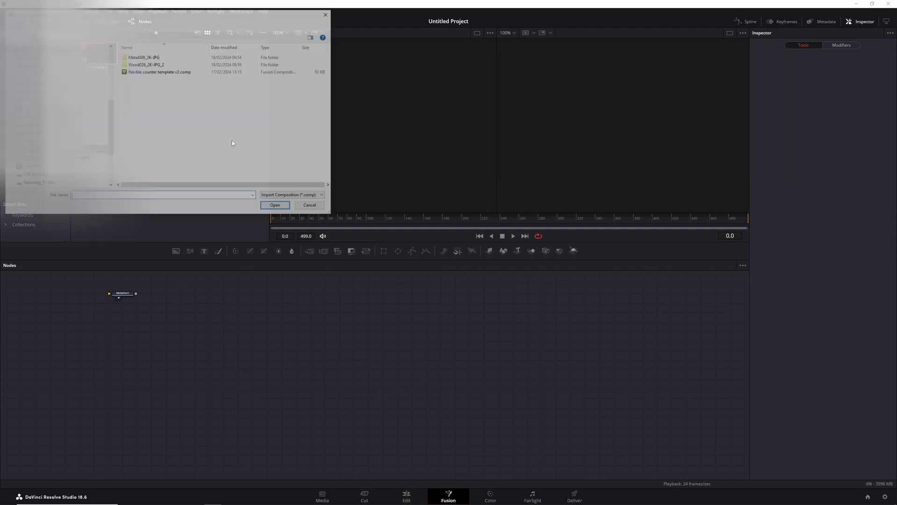
left_click(164, 71)
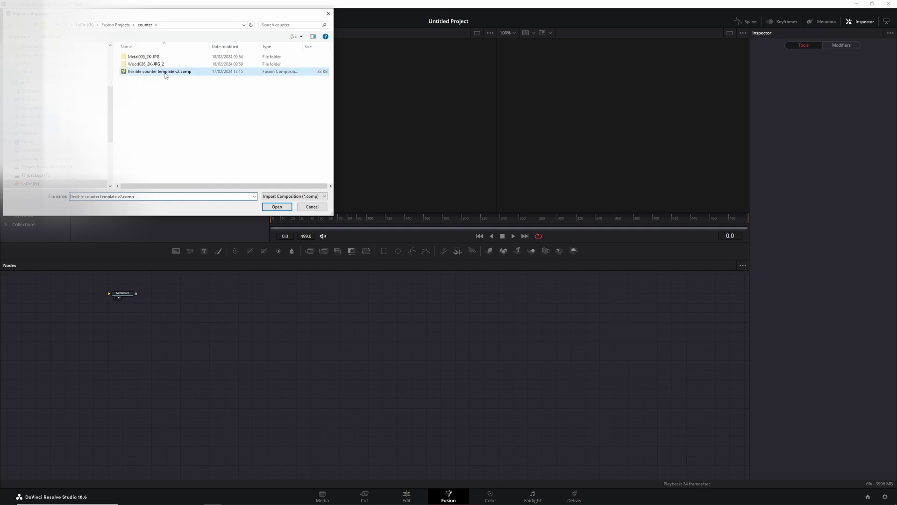
left_click(279, 206)
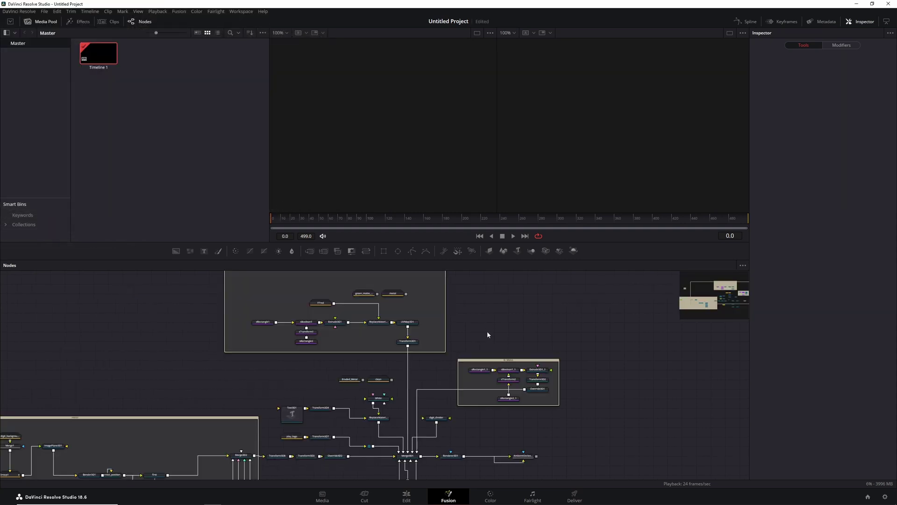
- Add a Media Out node connected to the output of AmbientOcclusion1
left_click(453, 399)
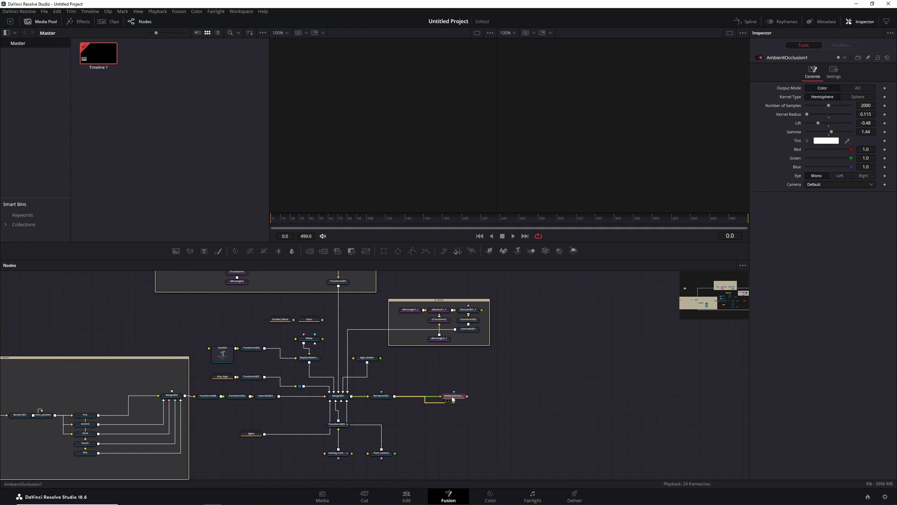
scroll(461, 412, "up", 5)
key("shift+space")
type("Media Out")
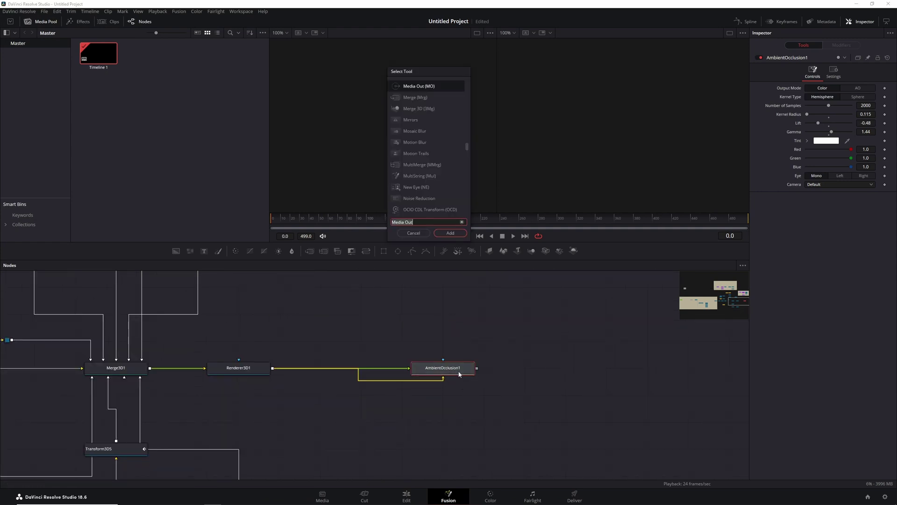
key("ctrl+a")
type("media")
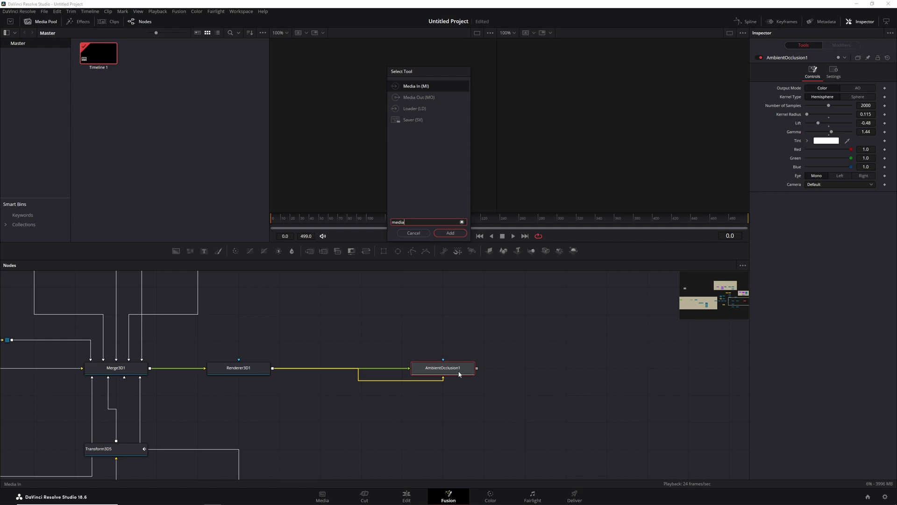
left_click(421, 98)
left_click(449, 233)
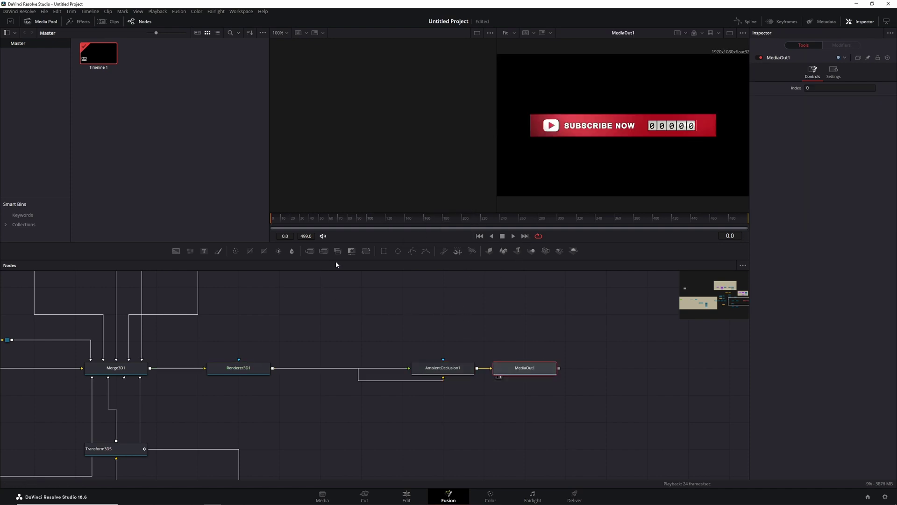
- Inspect the rendered subscribe banner up close and play back the counter animation
scroll(411, 304, "down", 3)
left_click_drag(407, 303, 673, 369)
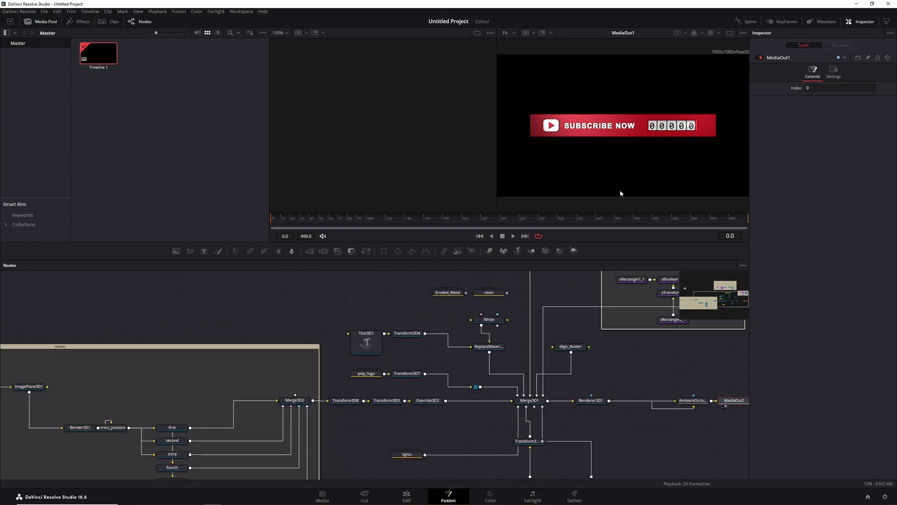
scroll(563, 140, "up", 3)
left_click_drag(548, 152, 519, 175)
left_click_drag(634, 153, 544, 171)
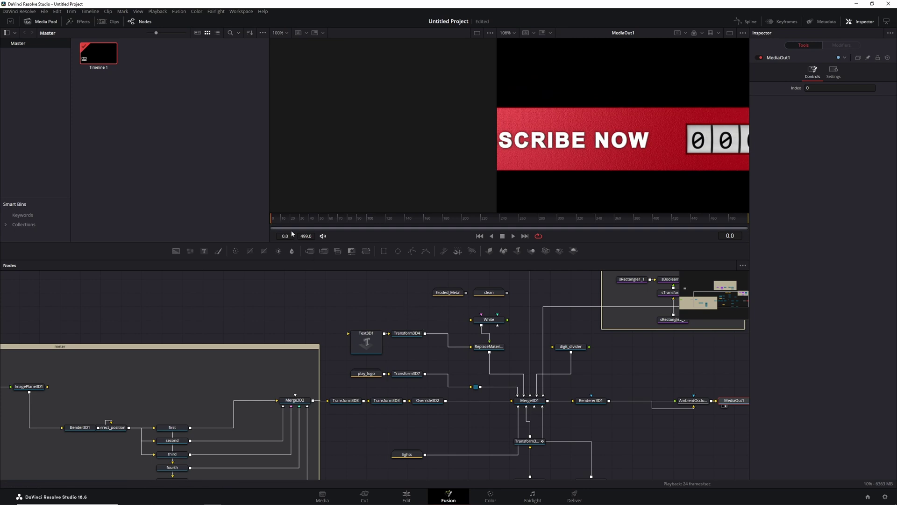
left_click(513, 236)
scroll(653, 140, "down", 3)
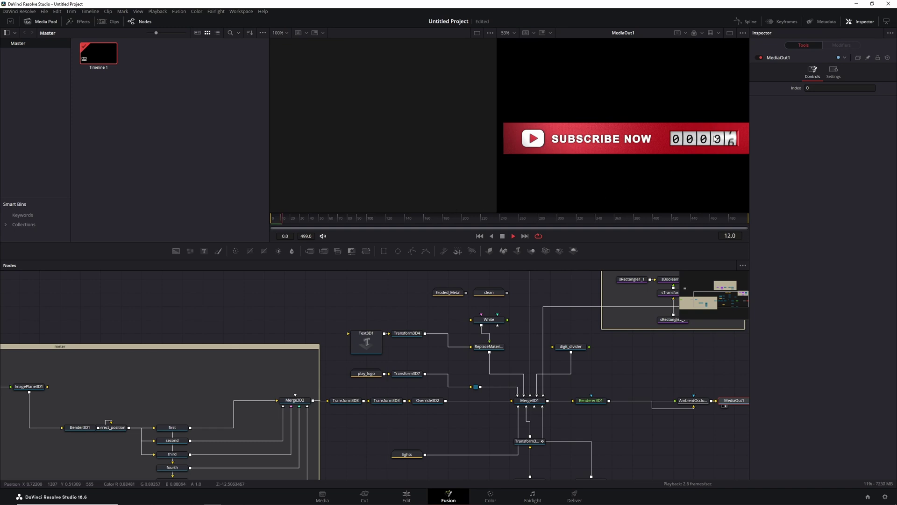
- Show the Merge3D1 scene in the viewer and play the counter animation from the first frame
left_click(535, 405)
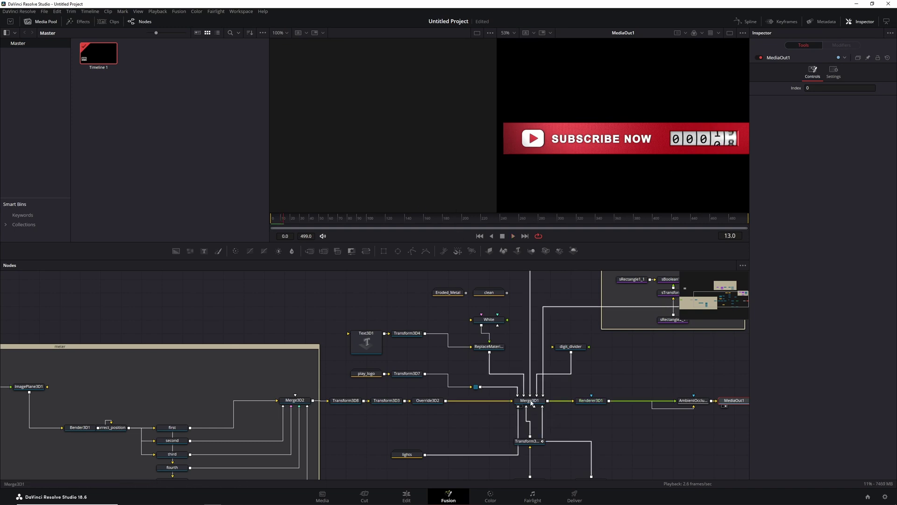
key("2")
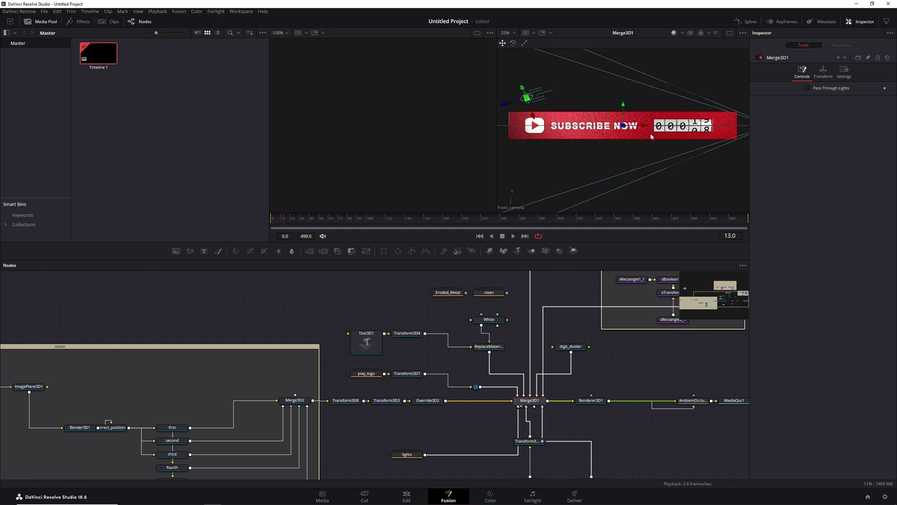
left_click(479, 236)
key("space")
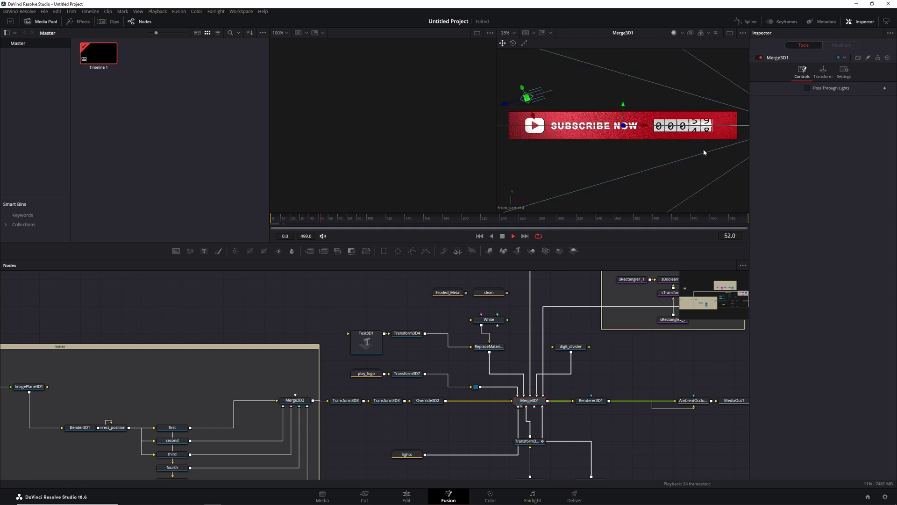
key("space")
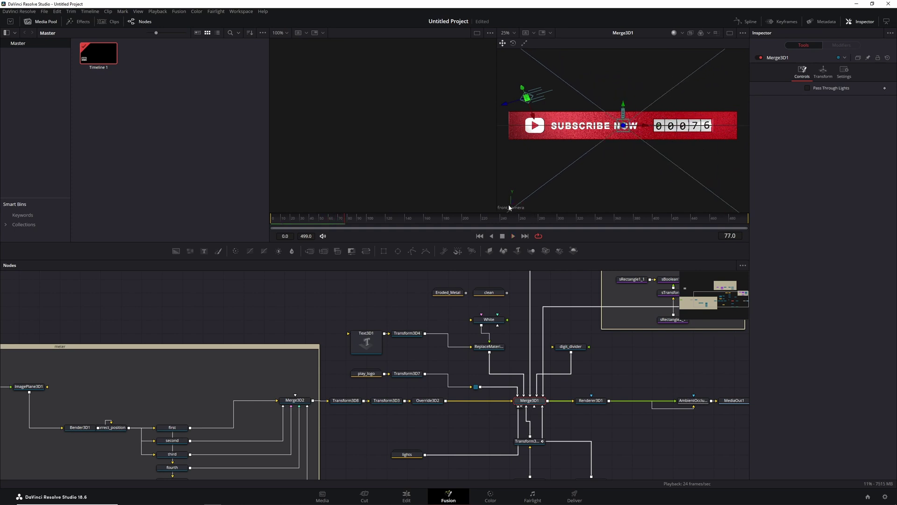
- Examine the camera choices available in the Renderer3D1 node without changing the selection
left_click_drag(640, 453, 570, 403)
left_click(482, 386)
left_click(498, 348)
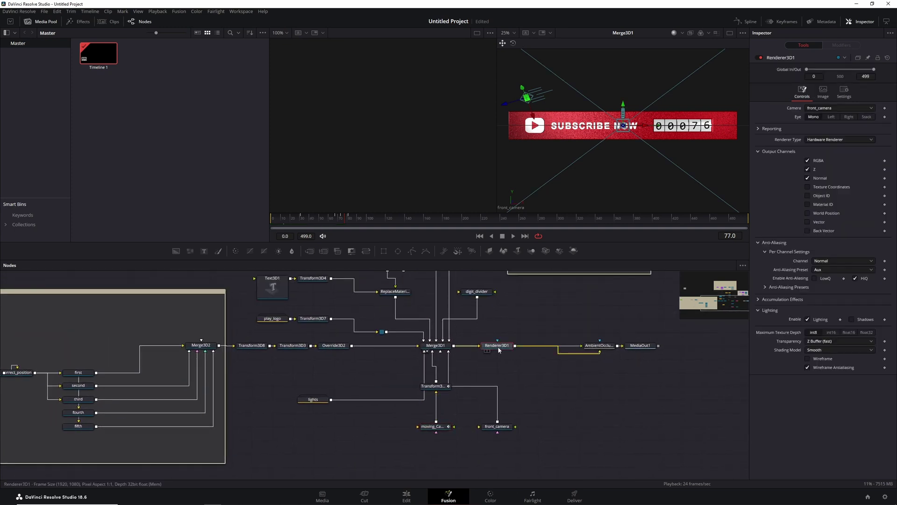
left_click(829, 108)
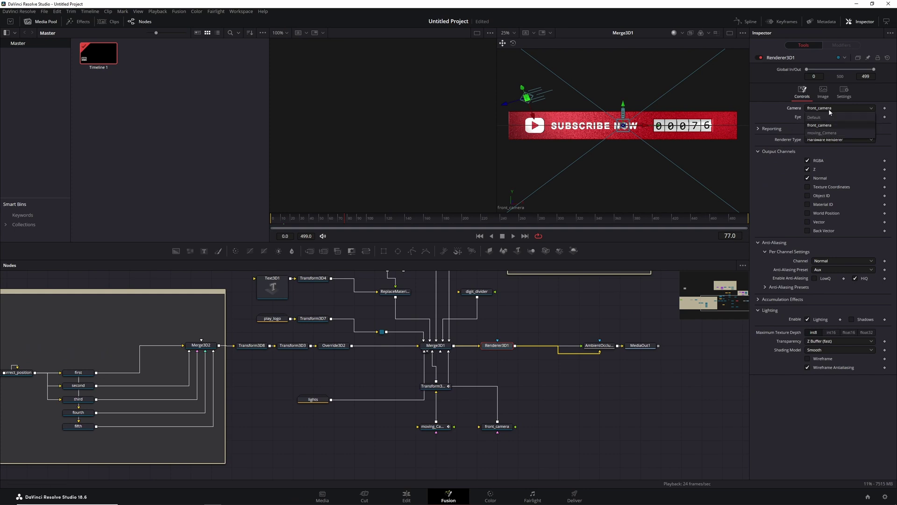
left_click(632, 301)
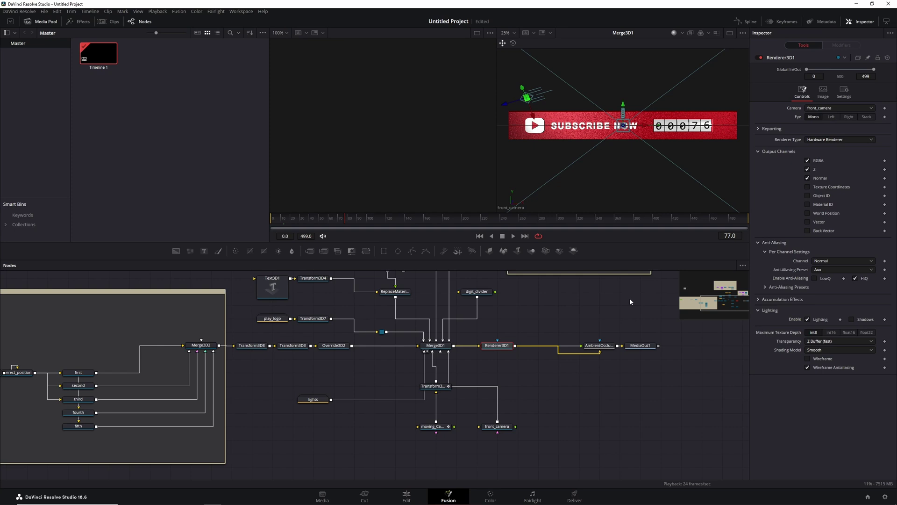
- Set StartCounter to 99 in the vars node and return to the first frame
left_click_drag(570, 297, 612, 319)
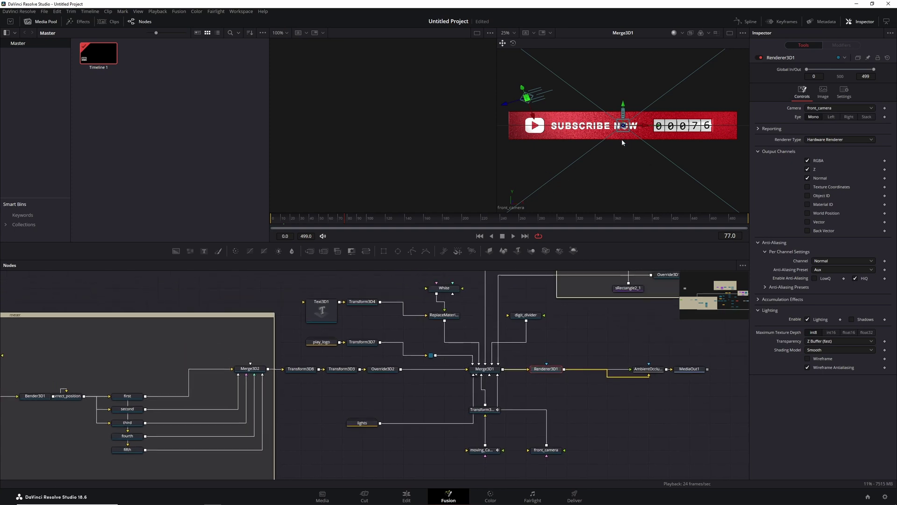
left_click_drag(617, 341, 817, 411)
left_click_drag(332, 343, 587, 363)
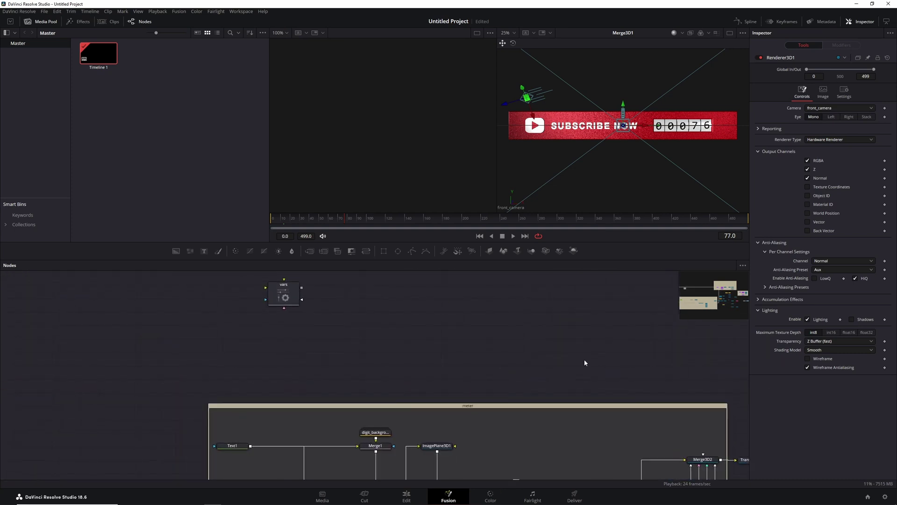
left_click(286, 293)
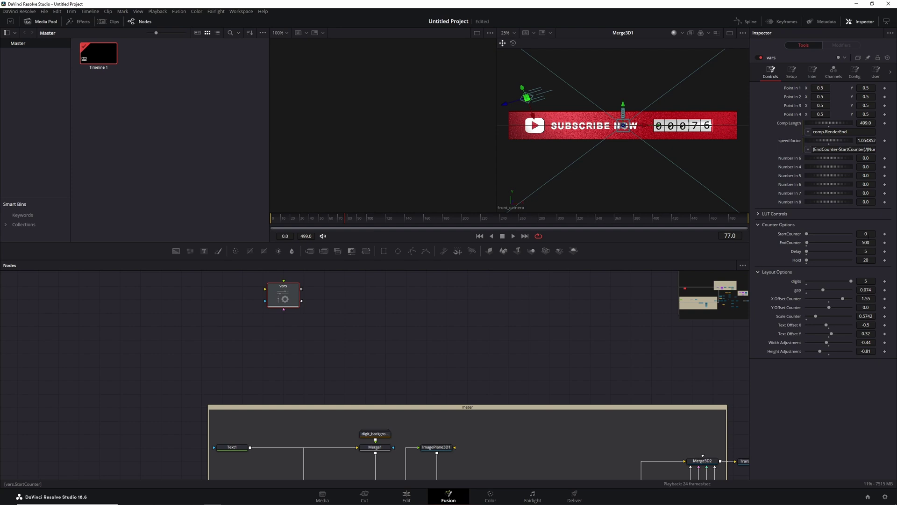
left_click(866, 234)
type("99")
key("Tab")
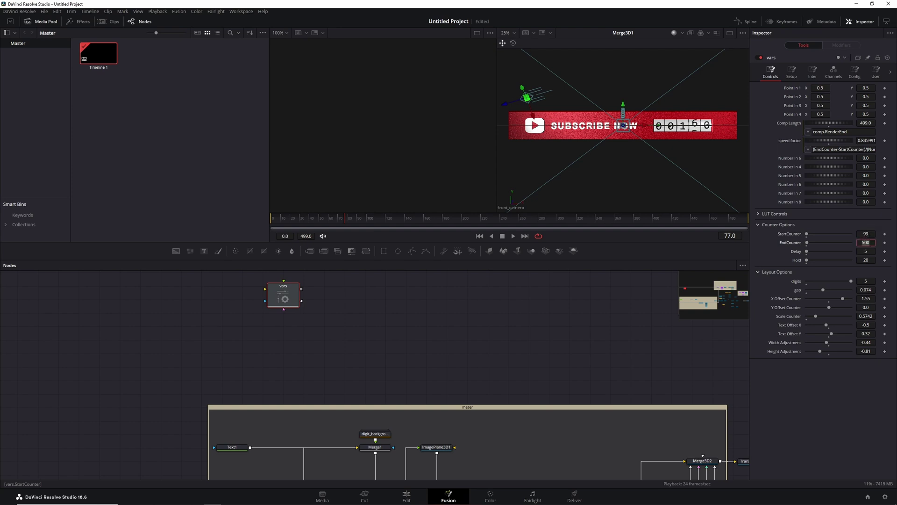
left_click(479, 236)
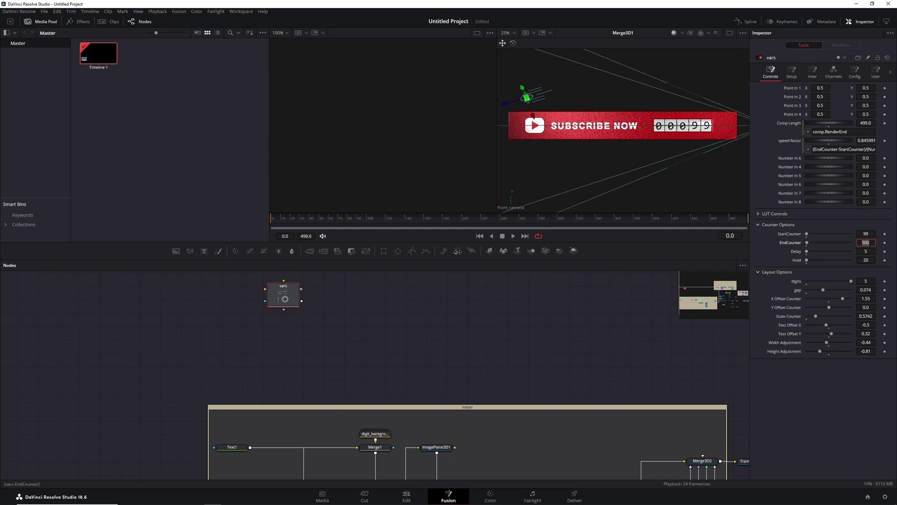
- Set the vars node's EndCounter to 200
key("BackSpace")
key("BackSpace")
key("BackSpace")
type("200")
key("Tab")
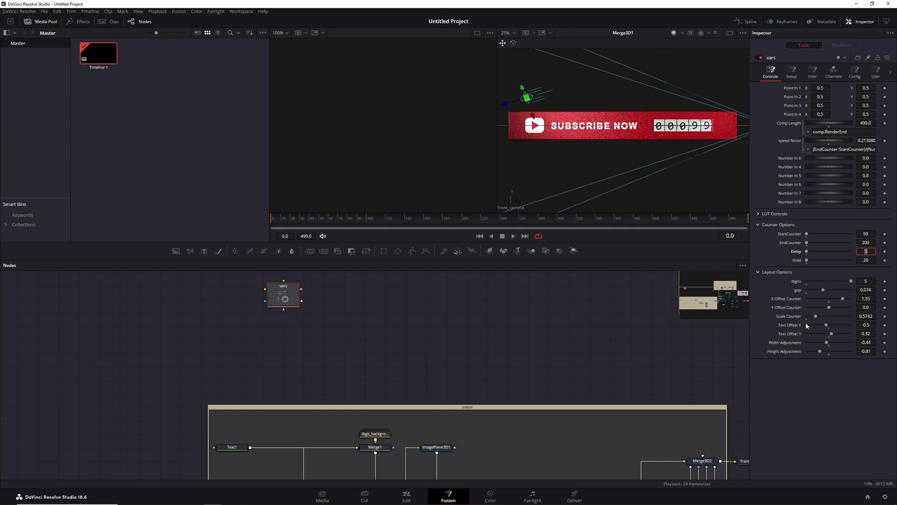
- Show the final MediaOut1 render in the viewer instead of the 3D scene
mouse_move(850, 280)
left_mouse_down()
mouse_move(822, 282)
mouse_move(859, 288)
left_mouse_up()
left_click_drag(686, 361, 487, 270)
left_click_drag(574, 413, 231, 419)
left_click(590, 386)
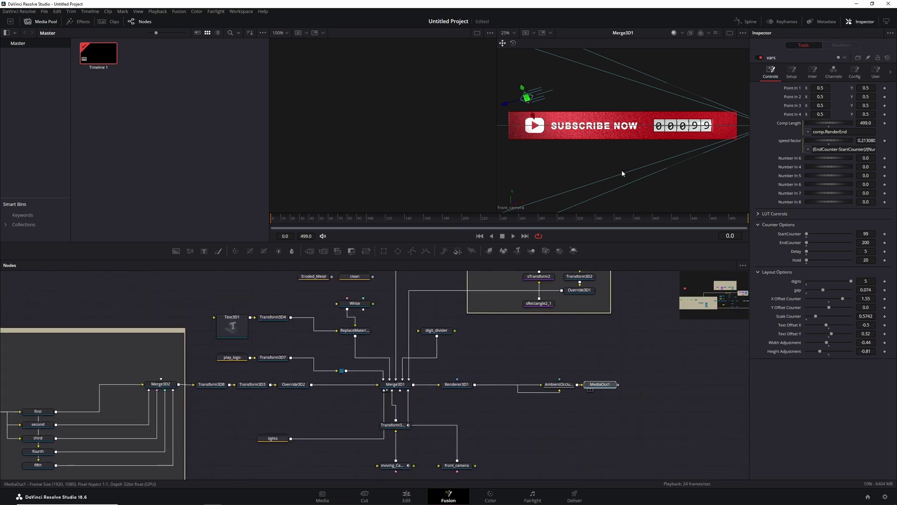
key("2")
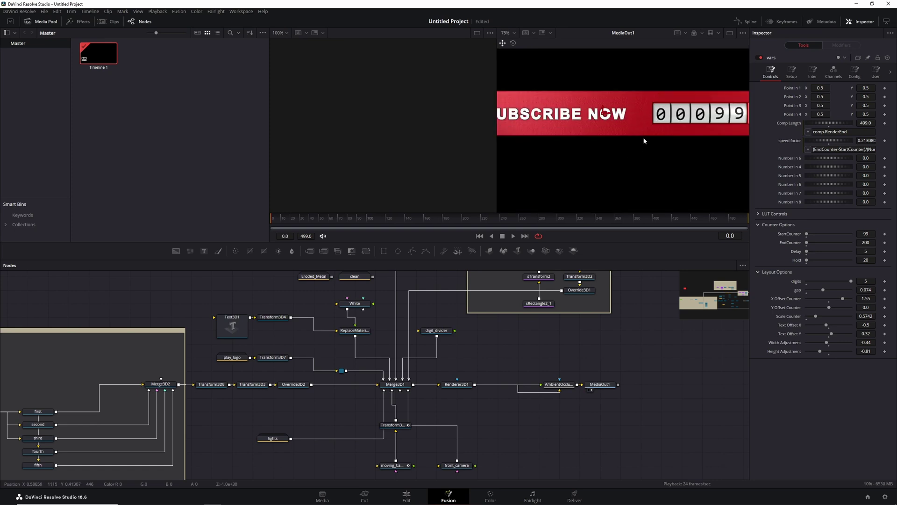
- Try out the digits setting in the vars node's layout options and inspect the counter up close
left_click_drag(350, 298, 789, 358)
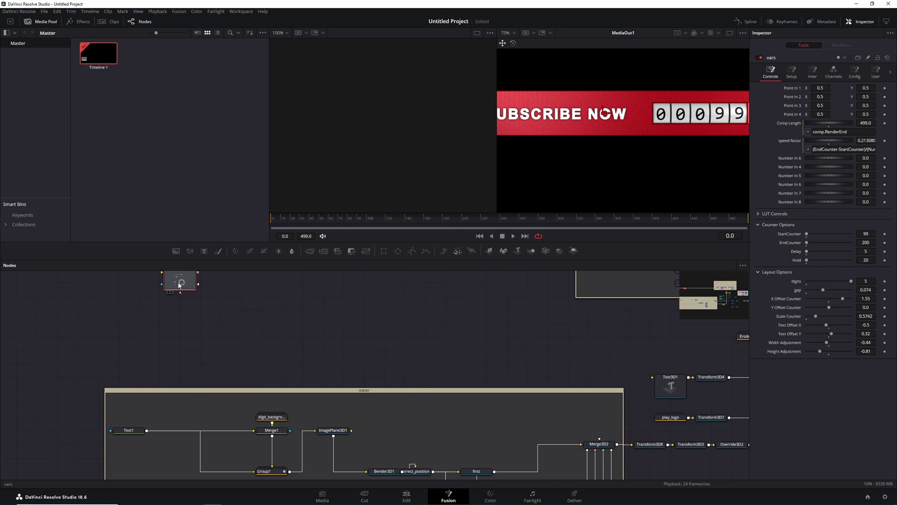
left_click_drag(278, 305, 253, 336)
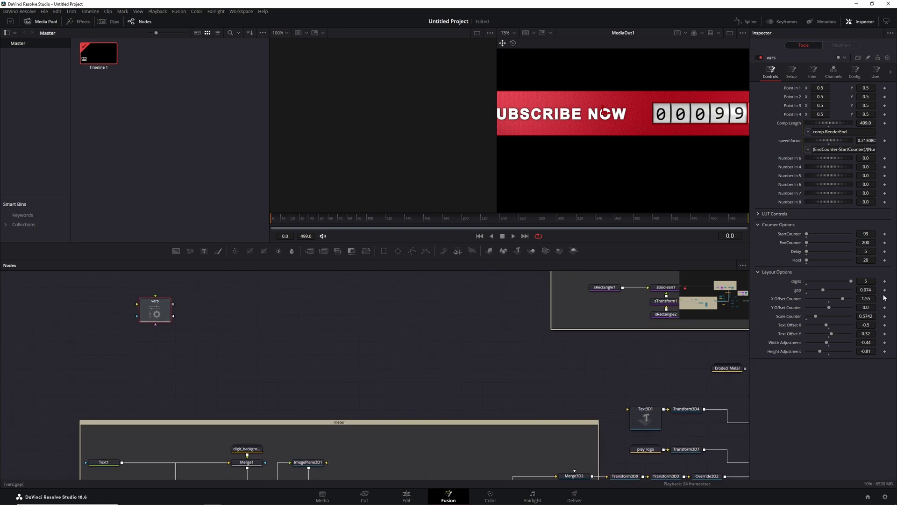
mouse_move(852, 285)
left_mouse_down()
mouse_move(825, 281)
mouse_move(851, 284)
left_mouse_up()
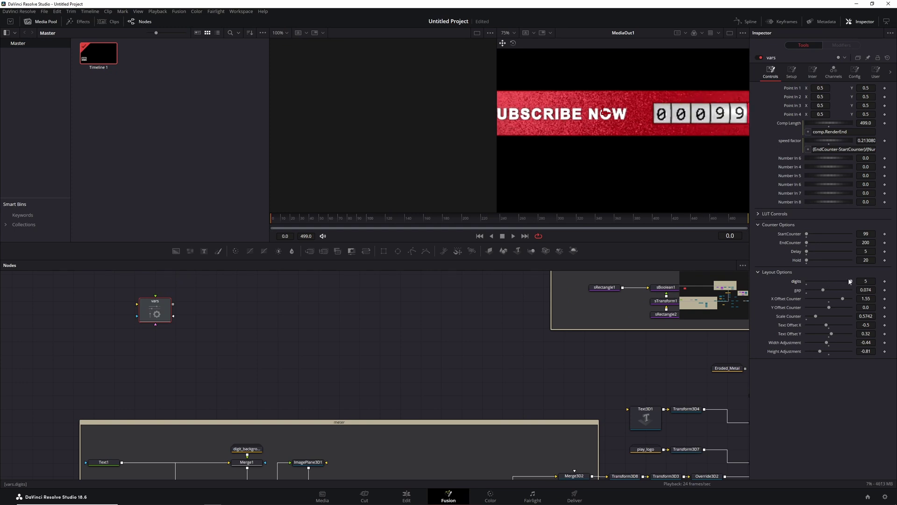
scroll(710, 117, "up", 5)
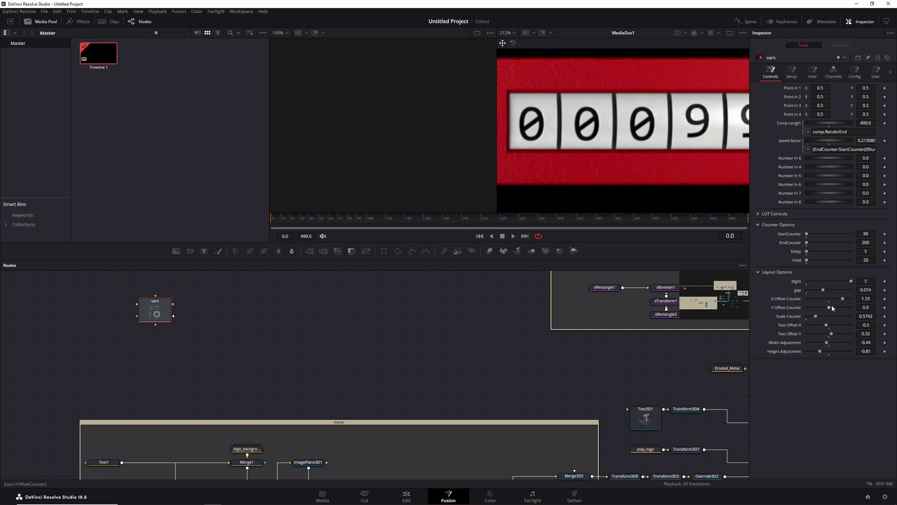
- Set the counter's gap to 0.0346 and X Offset Counter to 0.75, trying a gap of 0.0 first
mouse_move(823, 289)
left_mouse_down()
mouse_move(806, 289)
mouse_move(832, 289)
mouse_move(806, 290)
left_mouse_up()
scroll(607, 112, "down", 3)
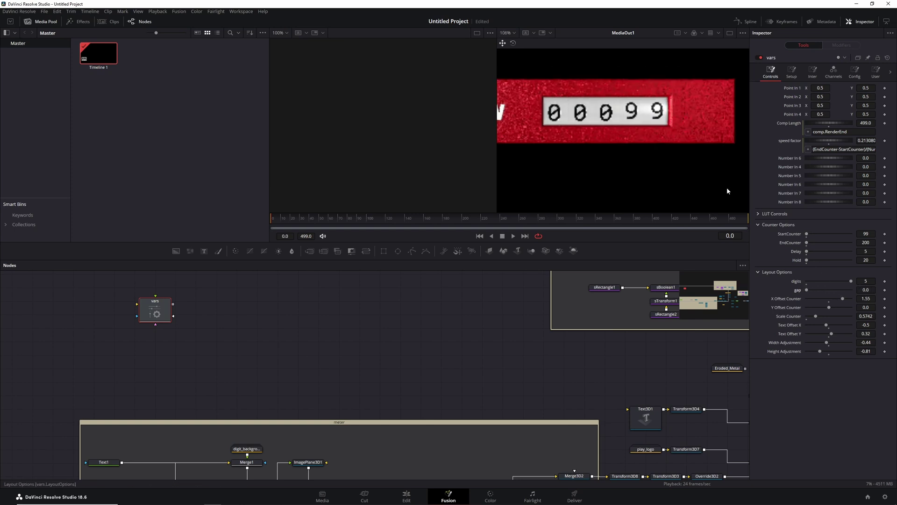
scroll(610, 123, "up", 2)
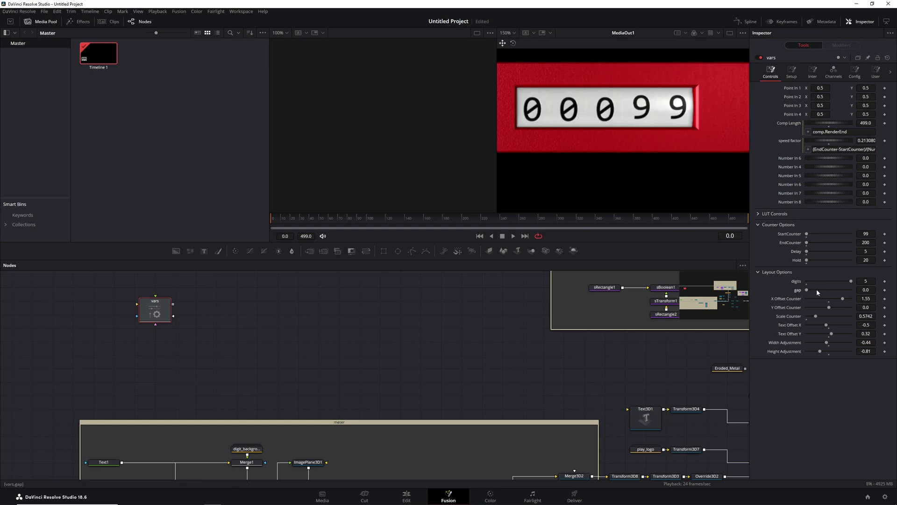
left_click_drag(806, 290, 834, 298)
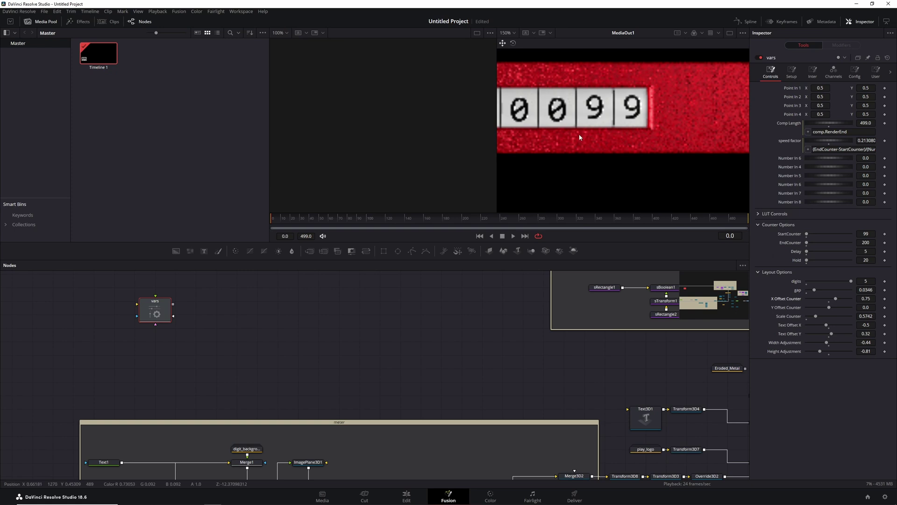
- Set the vars node's X Offset Counter to 1.59 and Scale Counter to 0.512
scroll(582, 138, "down", 2)
mouse_move(836, 298)
left_mouse_down()
mouse_move(829, 301)
mouse_move(846, 300)
mouse_move(828, 309)
left_mouse_up()
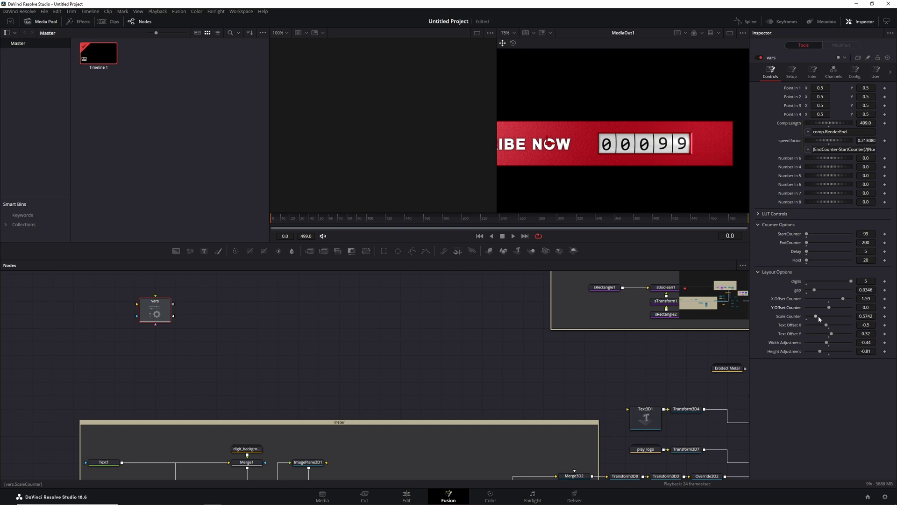
left_click_drag(819, 317, 814, 316)
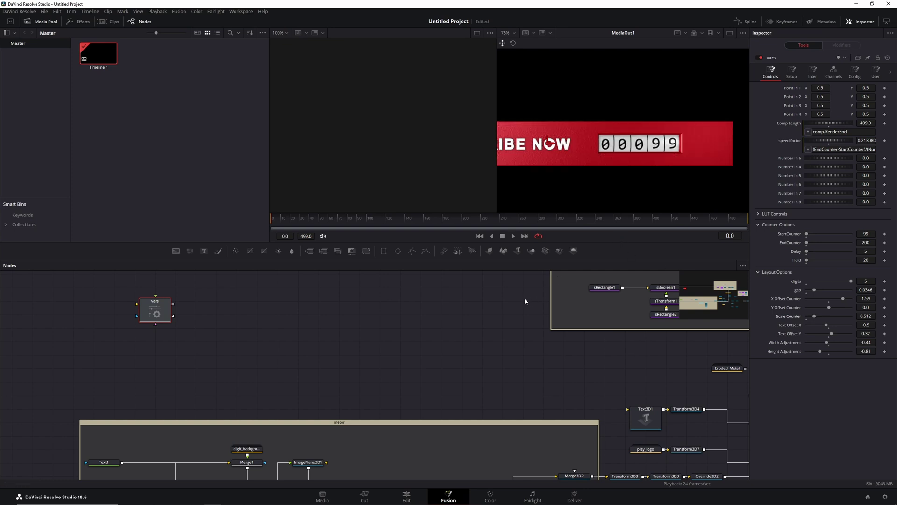
- Widen the red banner by setting the vars node's Width Adjustment to -0.19
left_click_drag(505, 301, 589, 318)
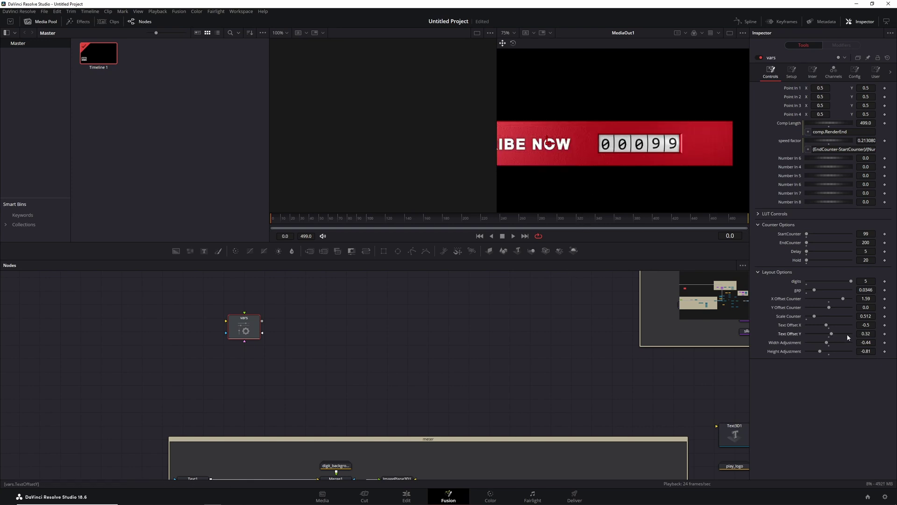
scroll(647, 185, "down", 3)
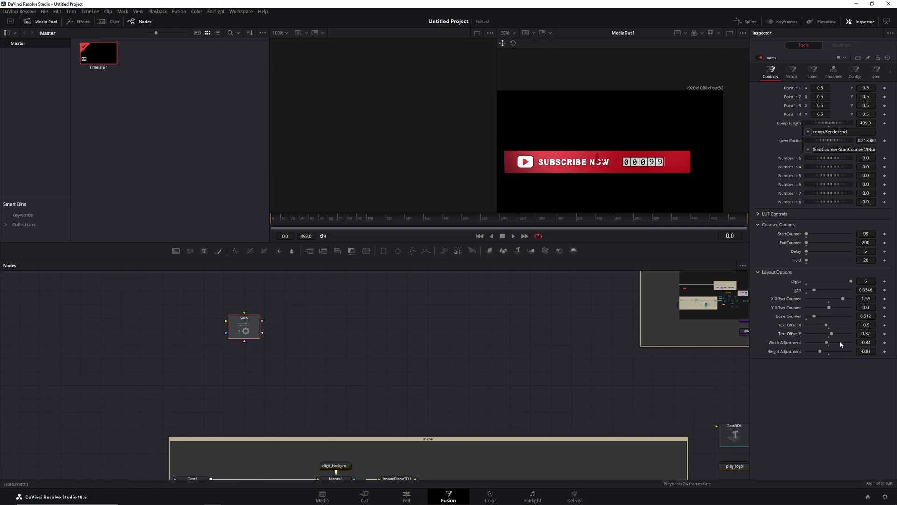
scroll(595, 187, "down", 1)
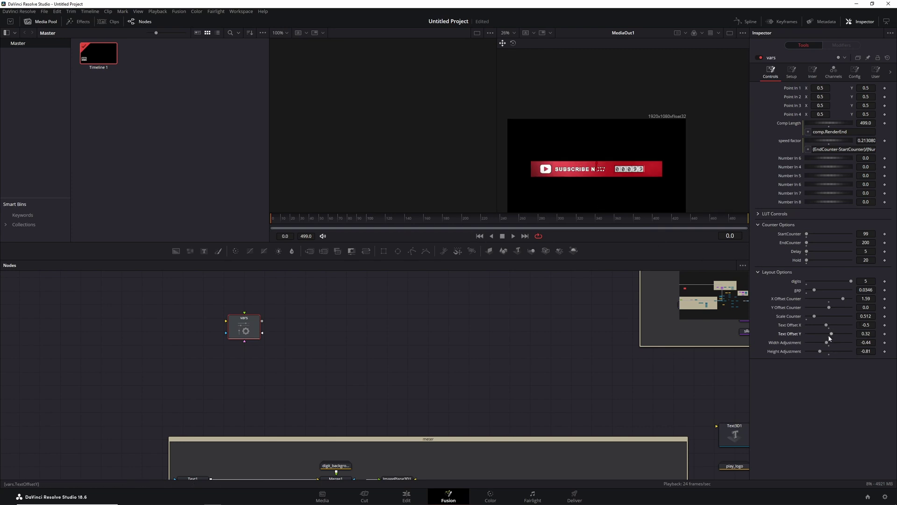
mouse_move(827, 343)
left_mouse_down()
mouse_move(791, 342)
mouse_move(828, 342)
left_mouse_up()
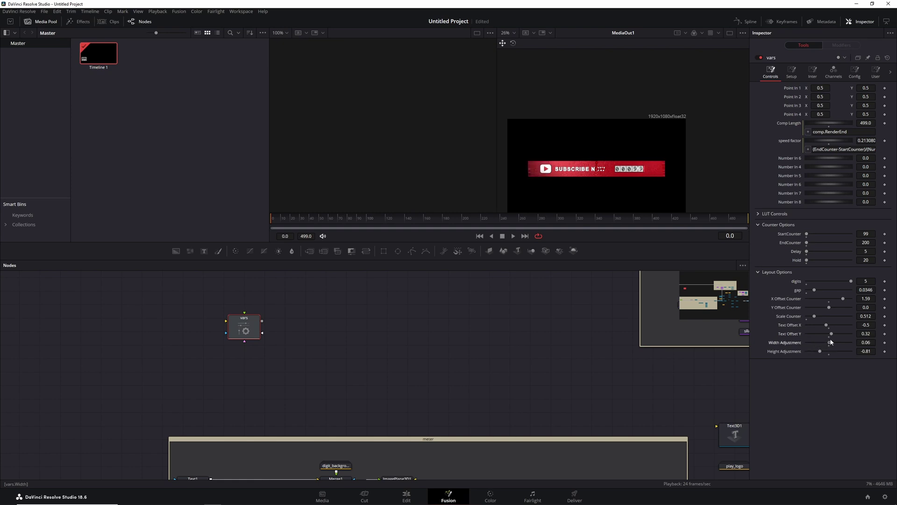
- Inspect the banner's left edge up close and refit the UVMap3D1 node's texture mapping to the widened banner
scroll(553, 178, "up", 1)
scroll(540, 172, "up", 1)
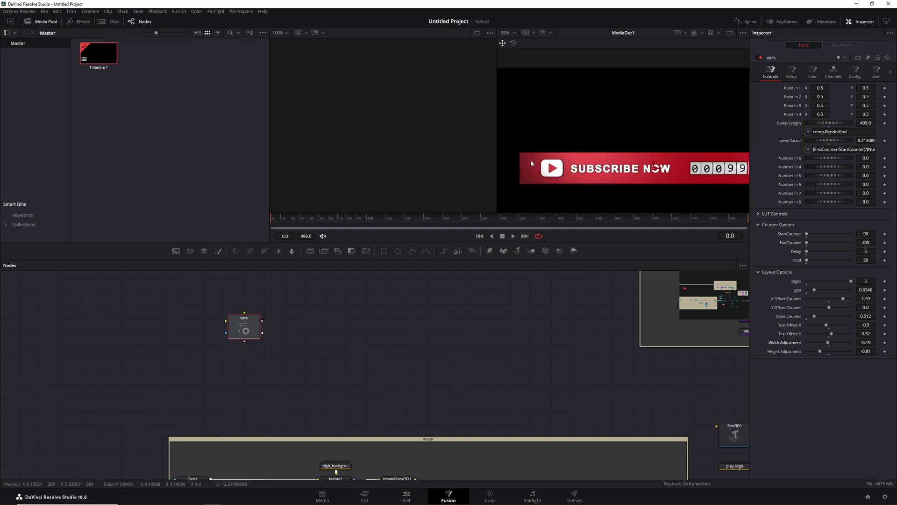
scroll(530, 164, "up", 1)
scroll(528, 162, "up", 2)
left_click_drag(527, 163, 572, 163)
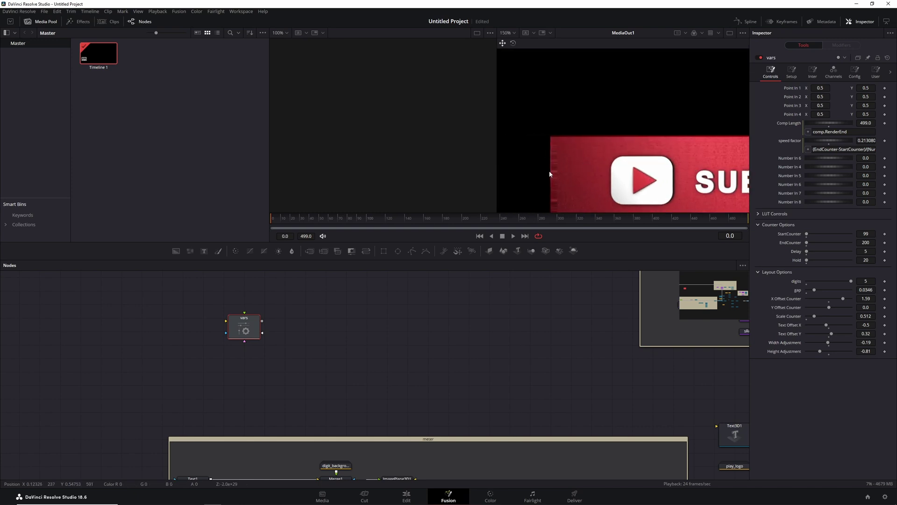
mouse_move(587, 300)
left_mouse_down()
mouse_move(548, 339)
mouse_move(468, 361)
mouse_move(327, 428)
left_mouse_up()
left_click_drag(530, 330, 328, 278)
left_click_drag(636, 397, 681, 339)
left_click(511, 346)
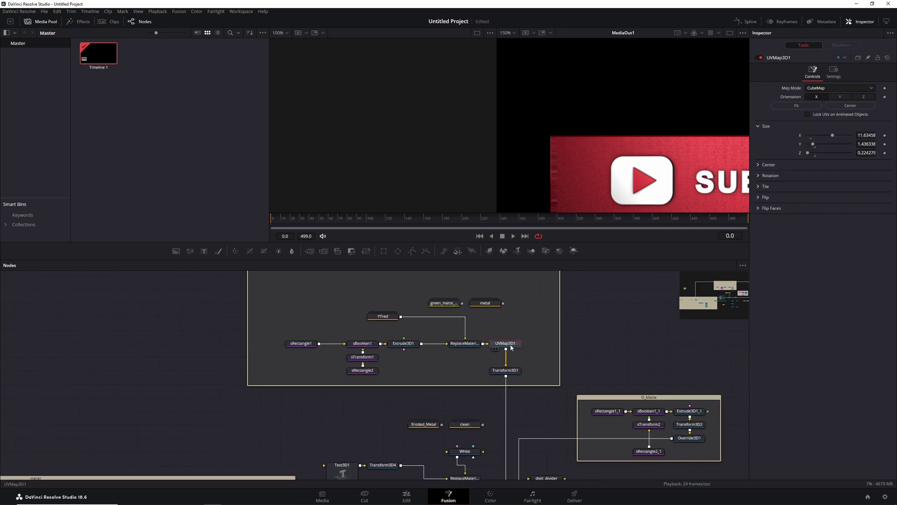
left_click(799, 107)
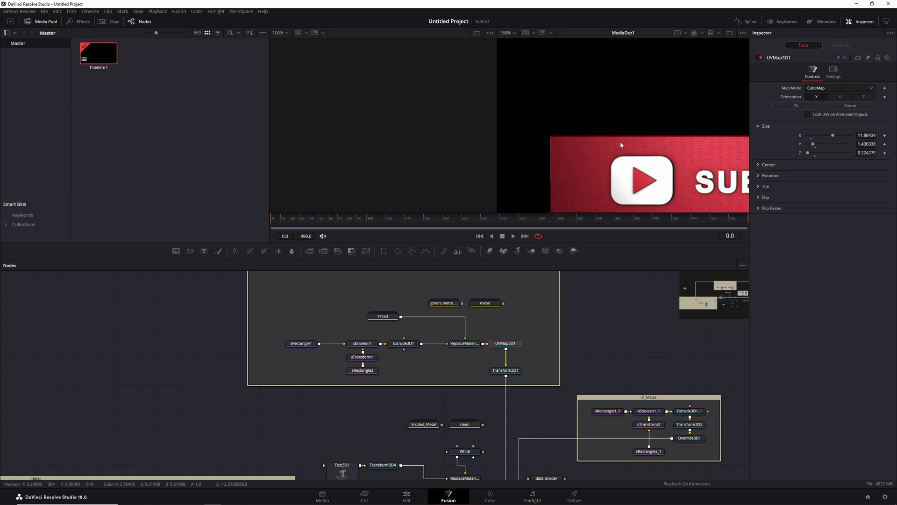
- Make the vars node count down by setting StartCounter to 200 and EndCounter to 0
left_click_drag(216, 373, 640, 361)
left_click(269, 361)
scroll(704, 145, "down", 1)
left_click_drag(705, 145, 640, 126)
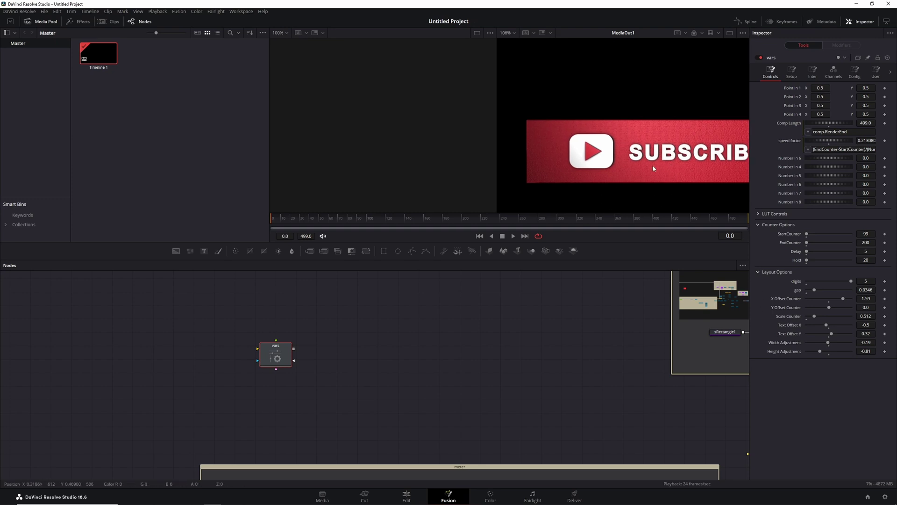
left_click(865, 234)
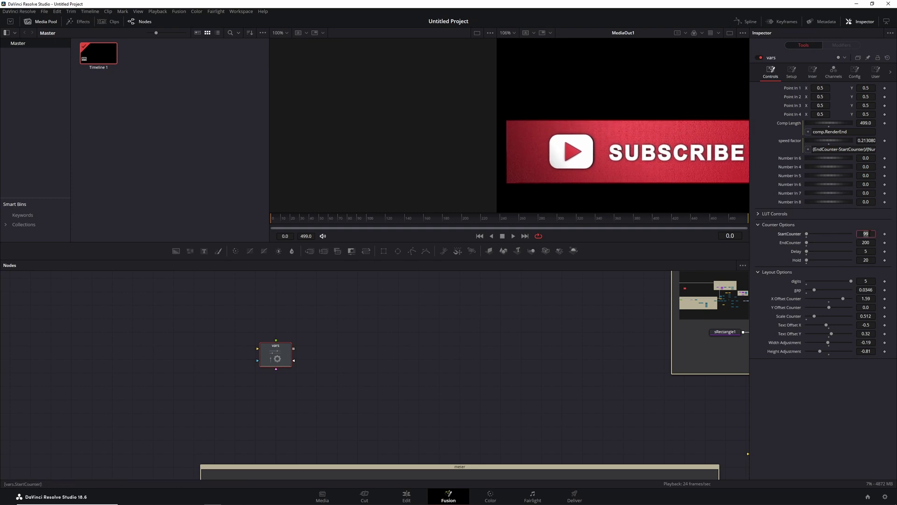
double_click(871, 243)
type("0")
key("Return")
- Play back the countdown in the viewer and check the counter near the end, at frame 481
scroll(626, 168, "down", 2)
left_click_drag(632, 166, 531, 168)
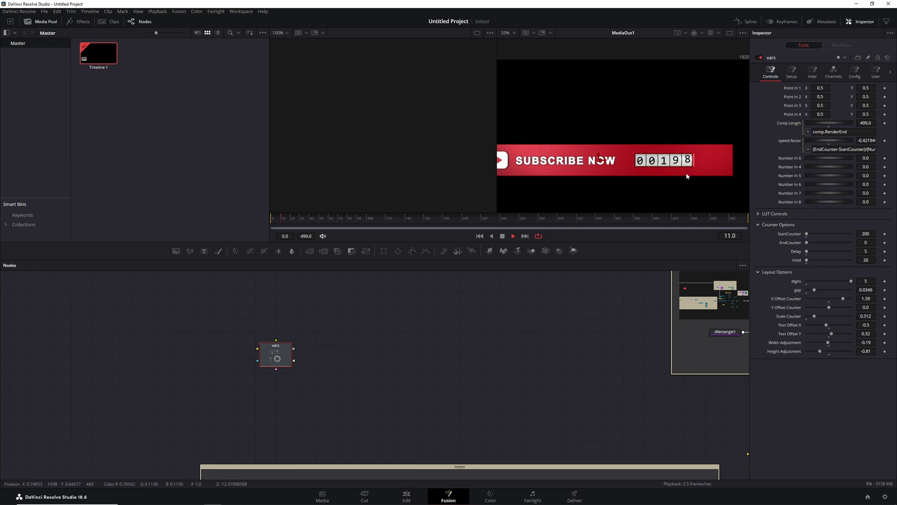
left_click(724, 216)
key("space")
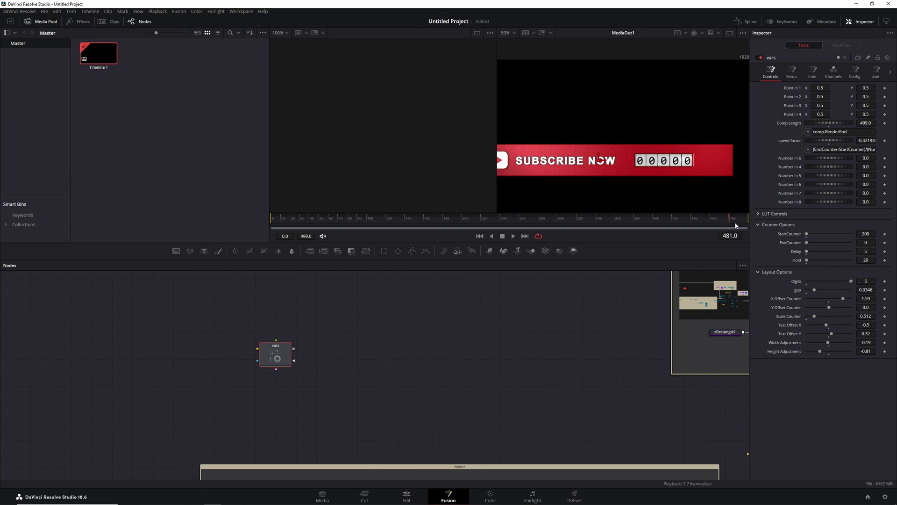
- Locate the play_logo node in the node graph and disconnect its branch from Merge3D1
left_click_drag(622, 308, 456, 314)
scroll(453, 319, "down", 2)
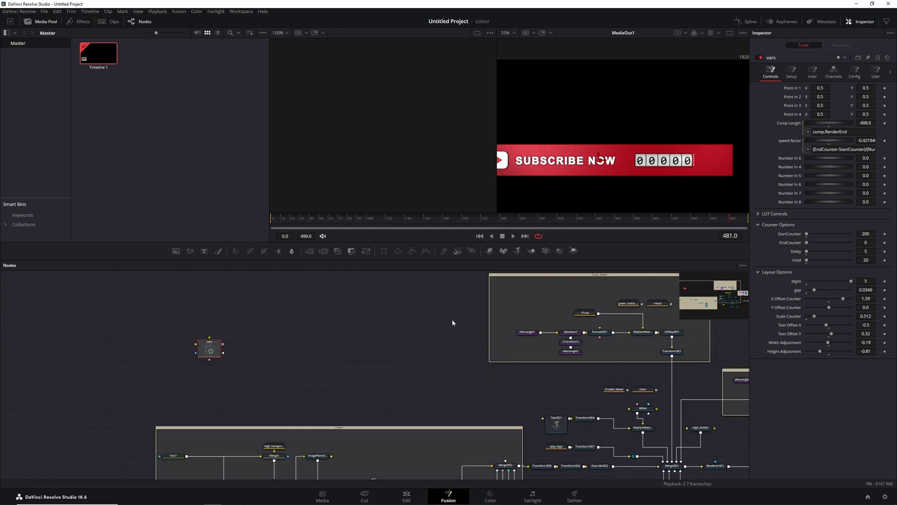
scroll(447, 324, "right", 4)
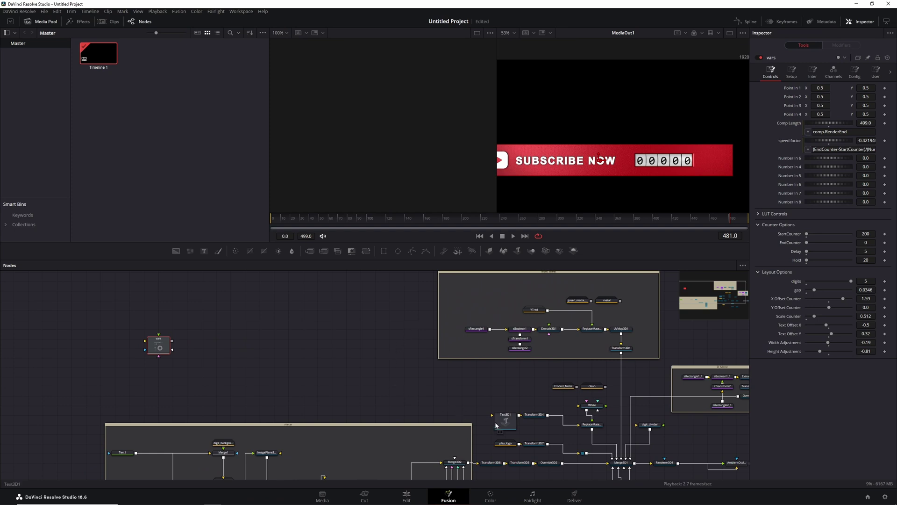
left_click_drag(479, 390, 494, 378)
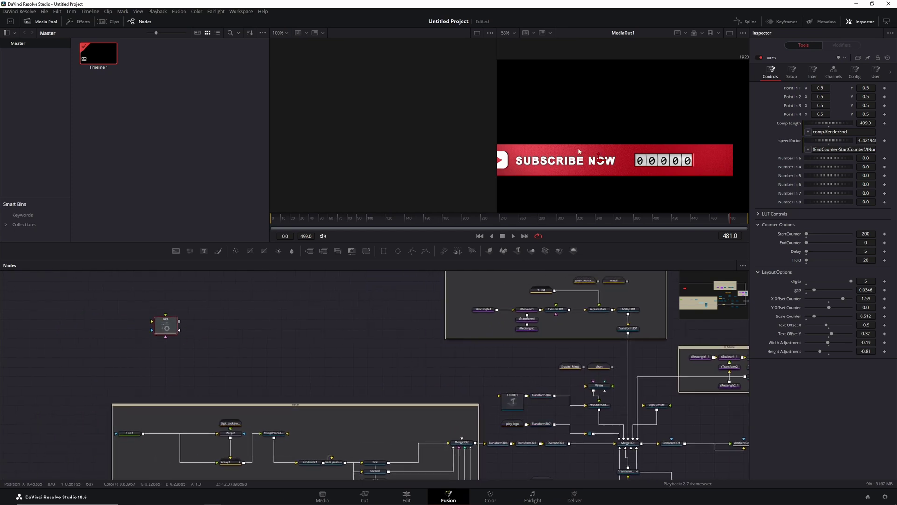
scroll(535, 167, "up", 4)
left_click_drag(482, 362, 389, 318)
scroll(464, 386, "up", 3)
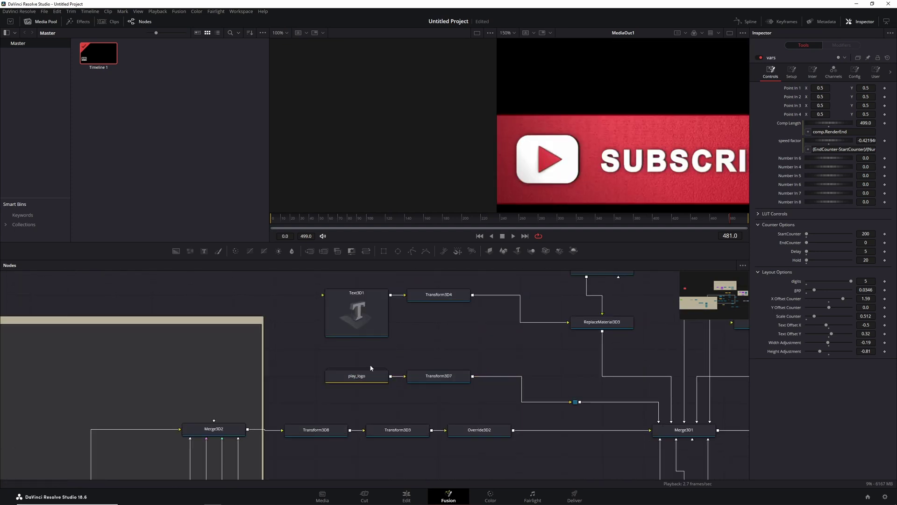
left_click(357, 379)
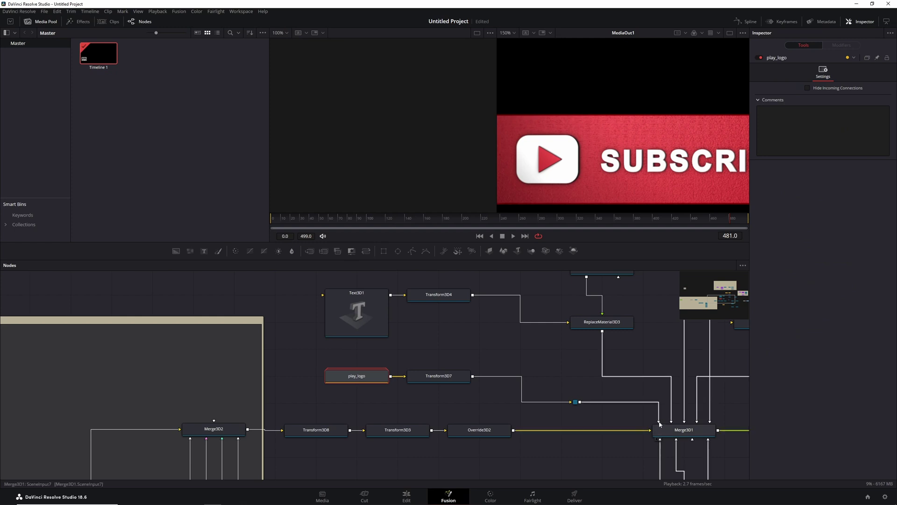
left_click_drag(657, 424, 634, 417)
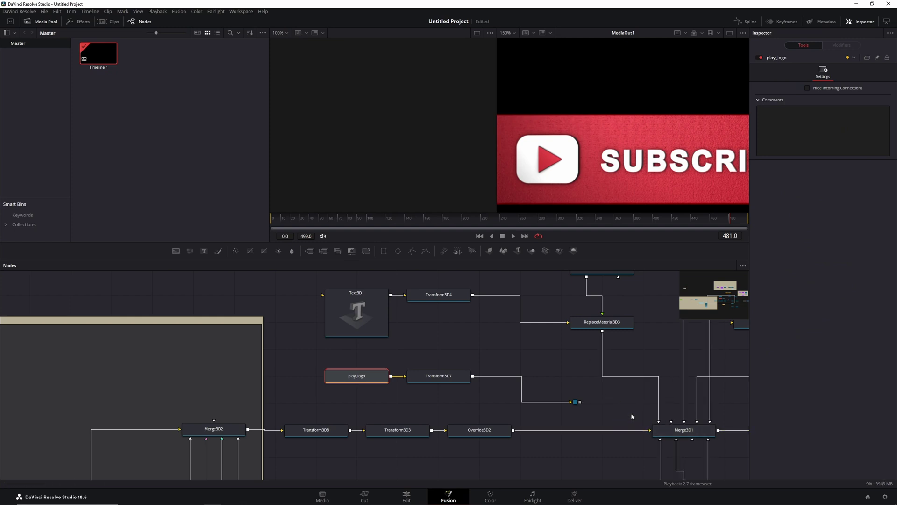